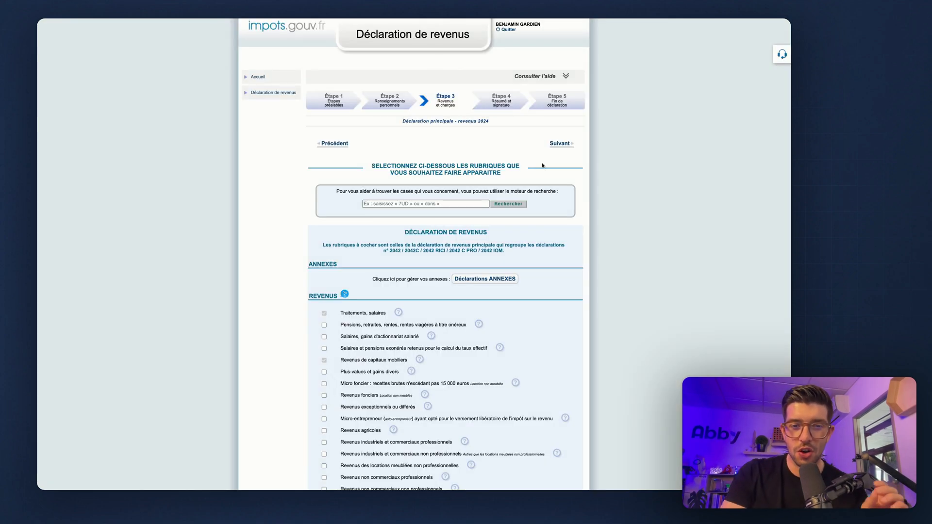
# - Review the selected income and charges sections of the declaration and continue to the form with these selections
pyautogui.scroll(-6, 596, 237)
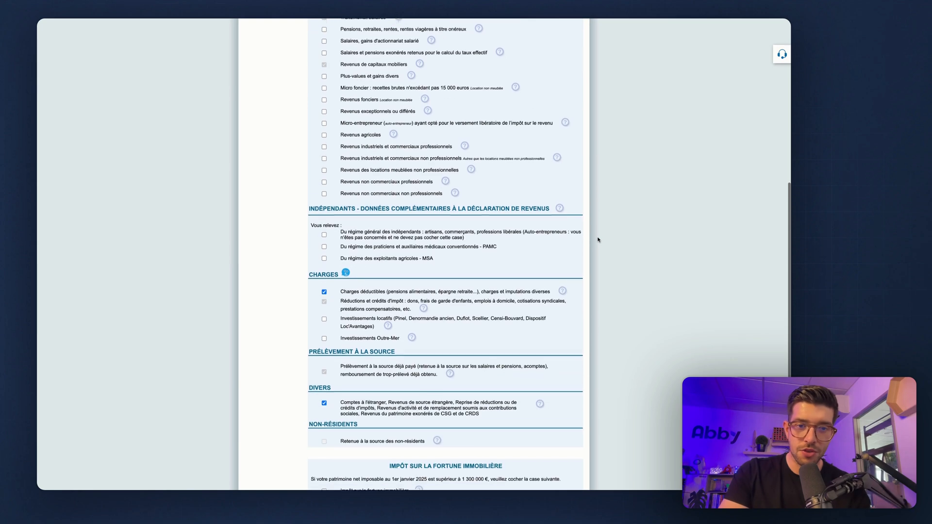
pyautogui.scroll(-2, 596, 240)
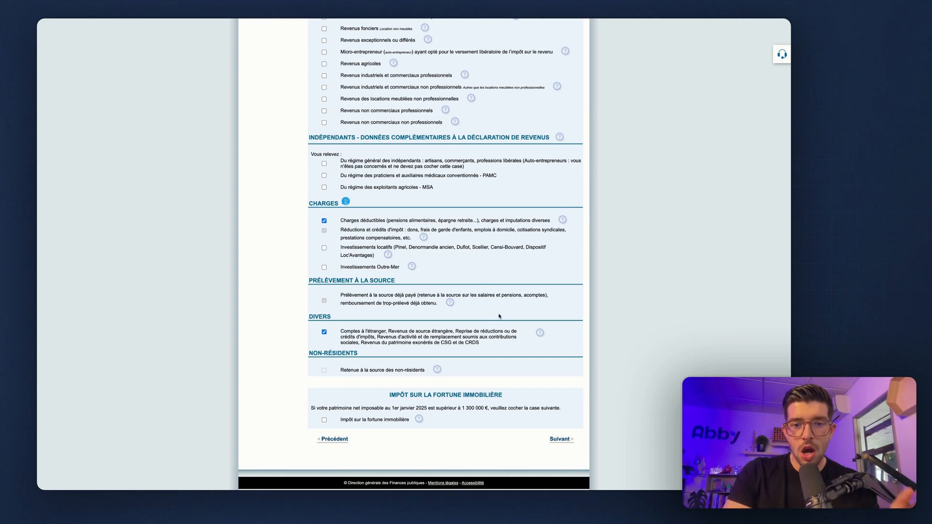
pyautogui.click(560, 440)
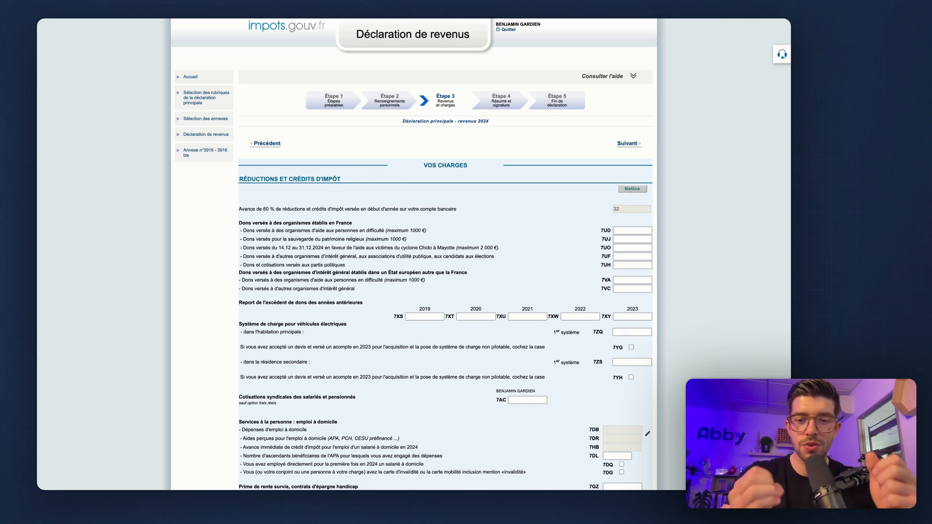
# - Examine the Services à la personne : emploi à domicile lines, including expenses, aid received, immediate advance and first-time direct employment
pyautogui.scroll(-4, 242, 247)
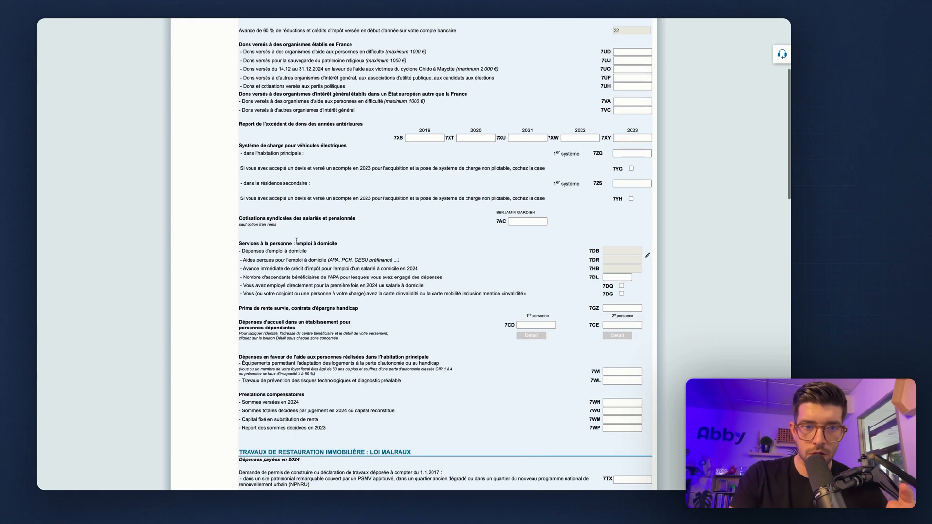
pyautogui.moveTo(239, 243); pyautogui.dragTo(338, 253)
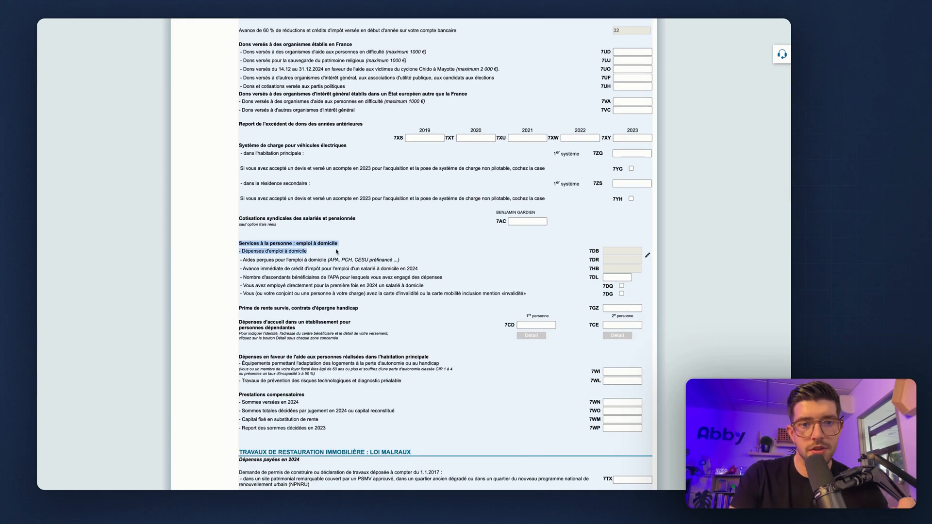
pyautogui.click(336, 252)
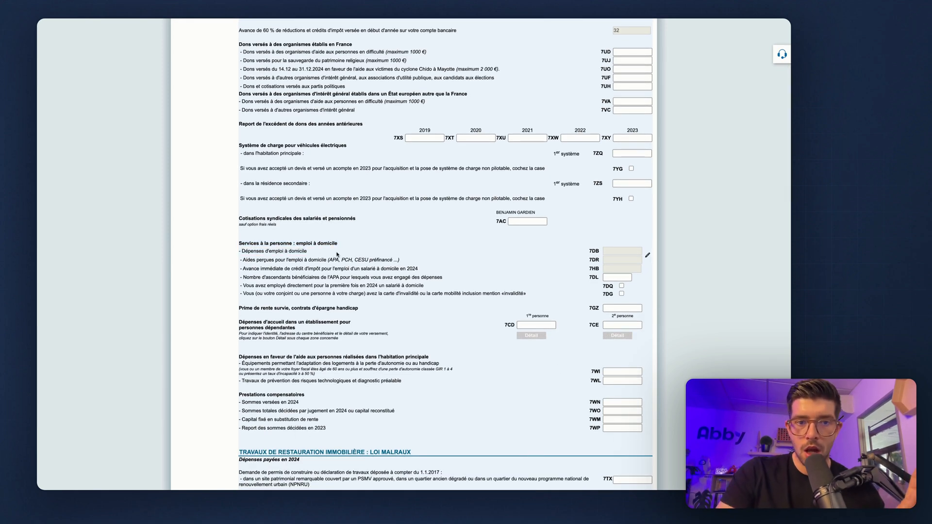
pyautogui.moveTo(243, 250); pyautogui.dragTo(601, 270)
pyautogui.click(243, 252)
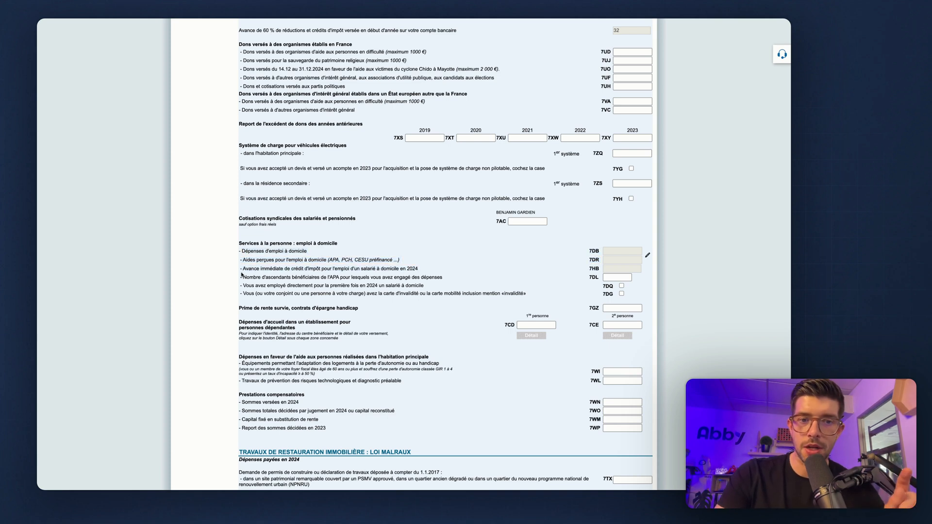
pyautogui.moveTo(241, 274); pyautogui.dragTo(400, 270)
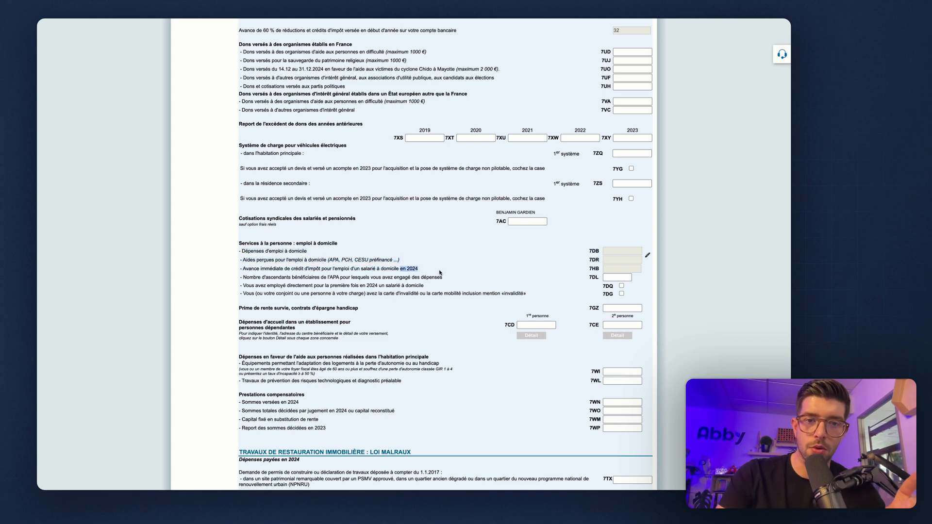
pyautogui.click(432, 270)
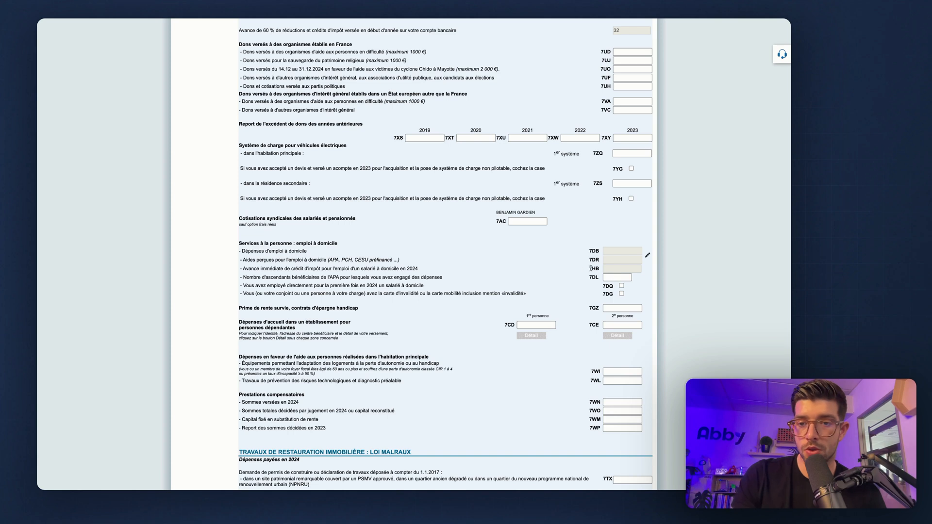
pyautogui.click(646, 271)
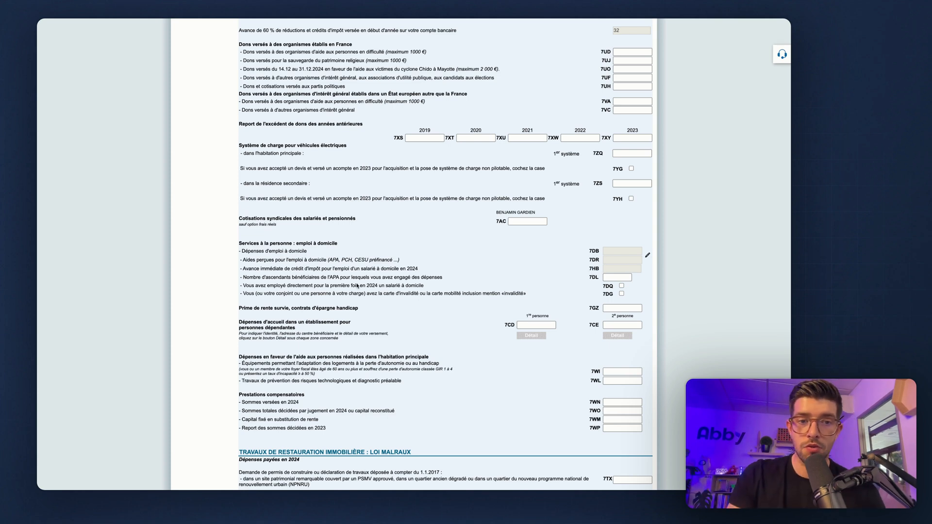
pyautogui.moveTo(244, 286); pyautogui.dragTo(423, 284)
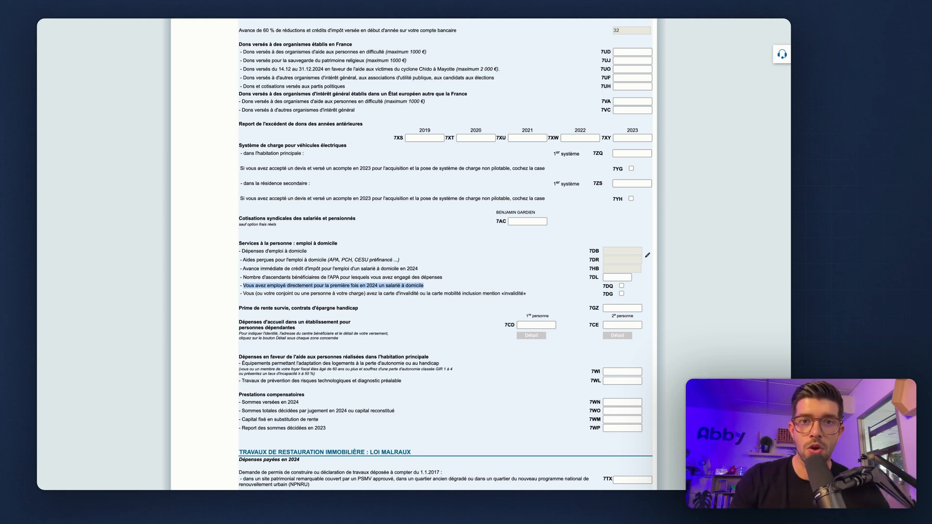
pyautogui.click(697, 195)
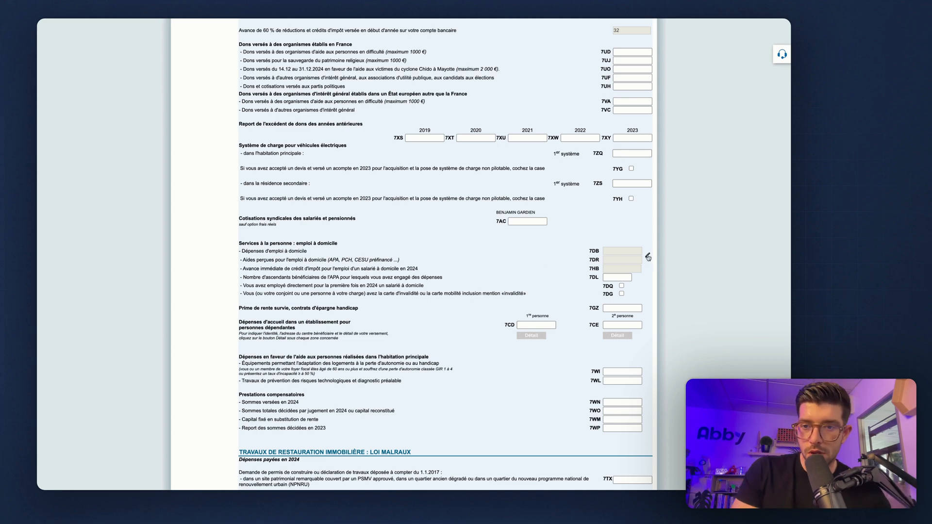
# - Open the home-employment expense details and fill the first line with "menage super", type Entretien de la maison, expense amount 3000
pyautogui.click(647, 257)
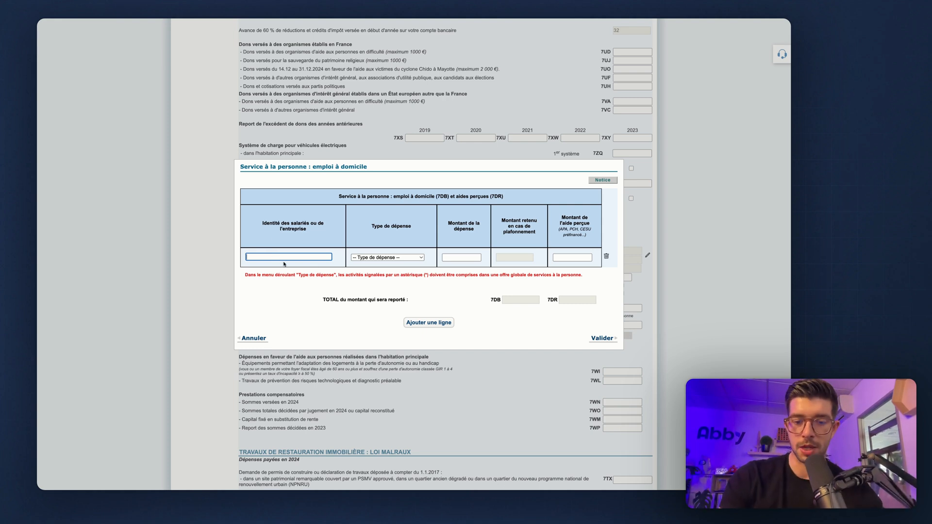
pyautogui.write('m')
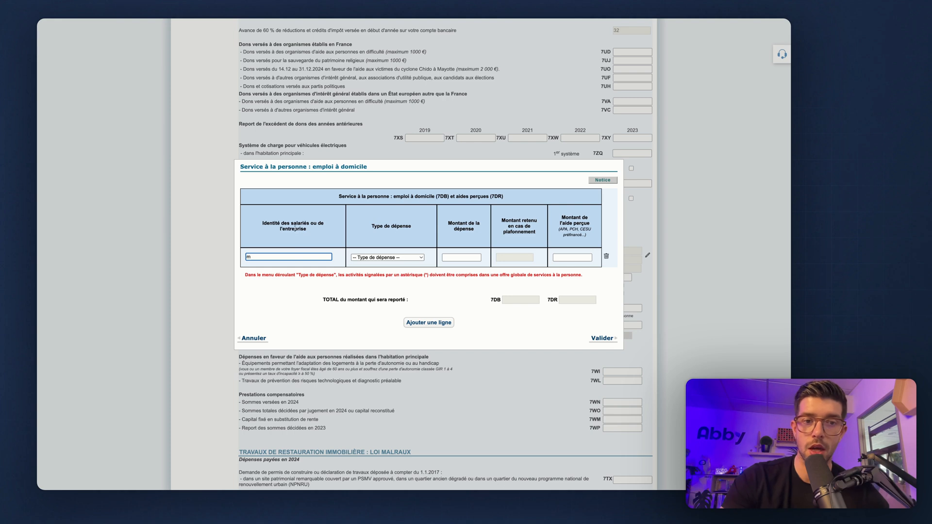
pyautogui.write('enage ')
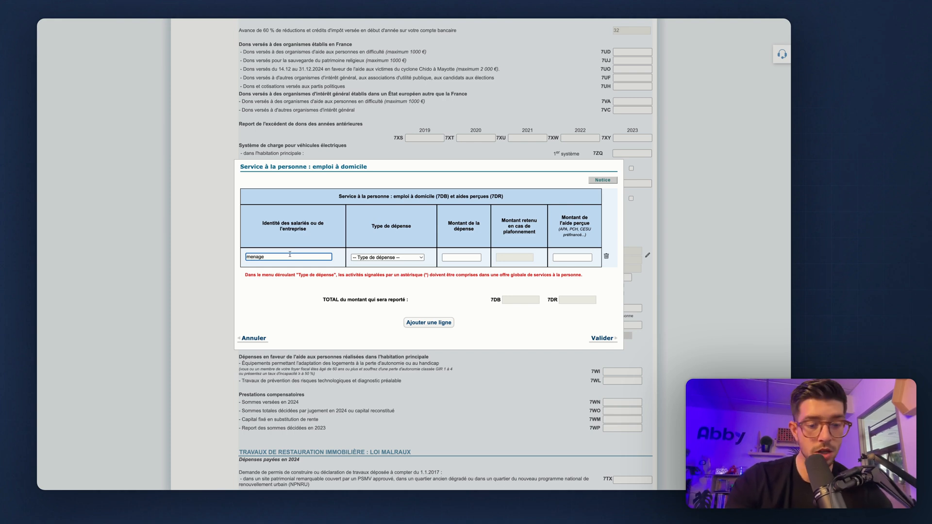
pyautogui.write('super')
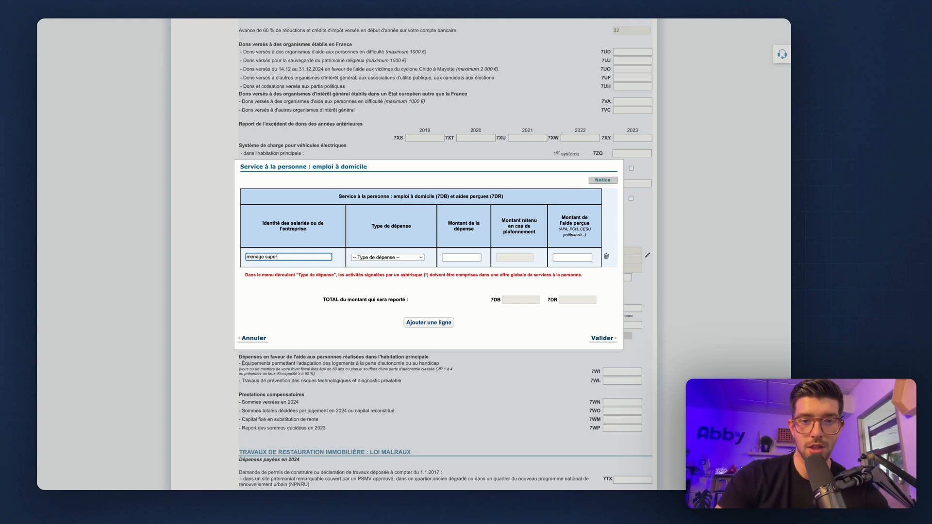
pyautogui.click(370, 258)
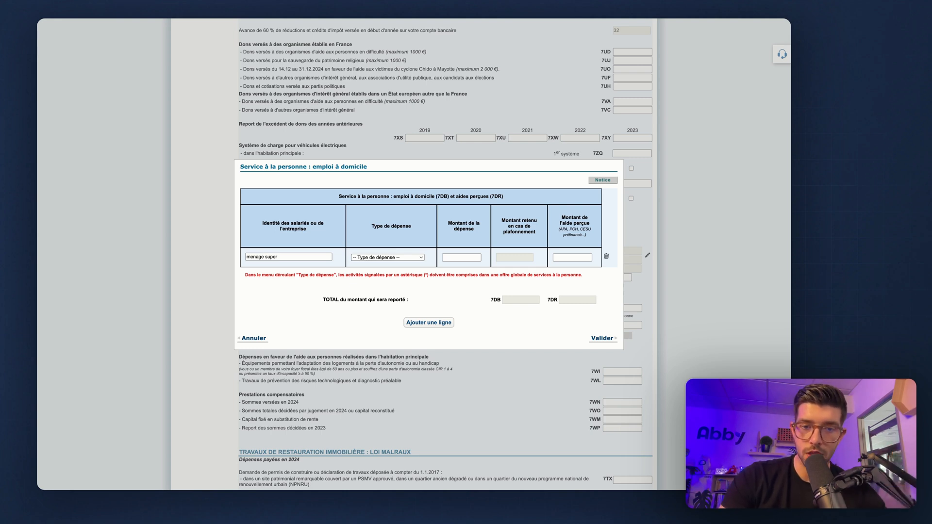
pyautogui.click(387, 258)
pyautogui.click(458, 258)
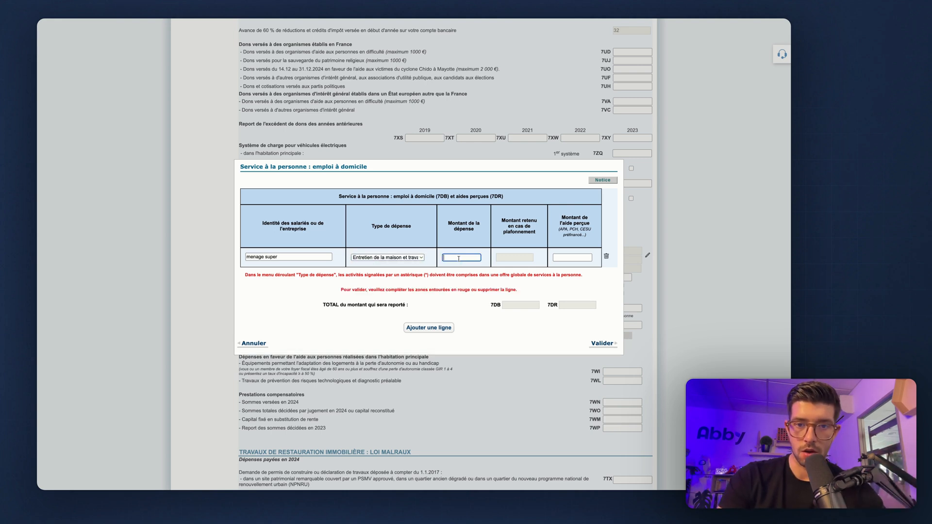
pyautogui.write('30')
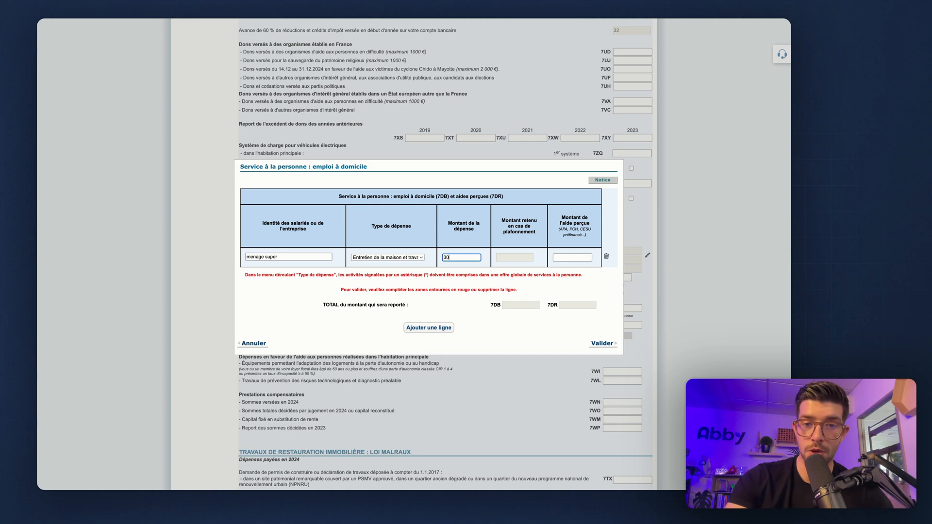
pyautogui.write('00')
pyautogui.click(495, 270)
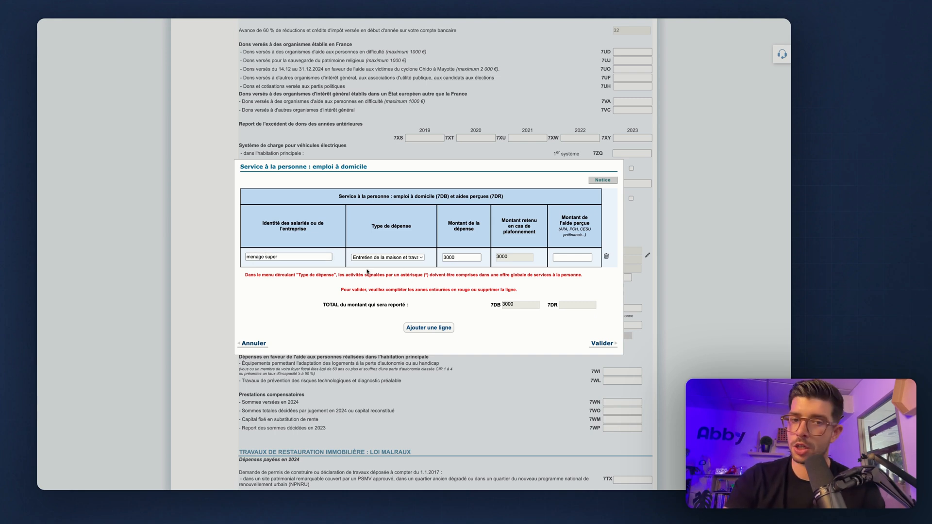
# - Add a second expense line for "maxi super bricolage" with type Travaux de petit bricolage and an expense amount of 10000
pyautogui.click(440, 328)
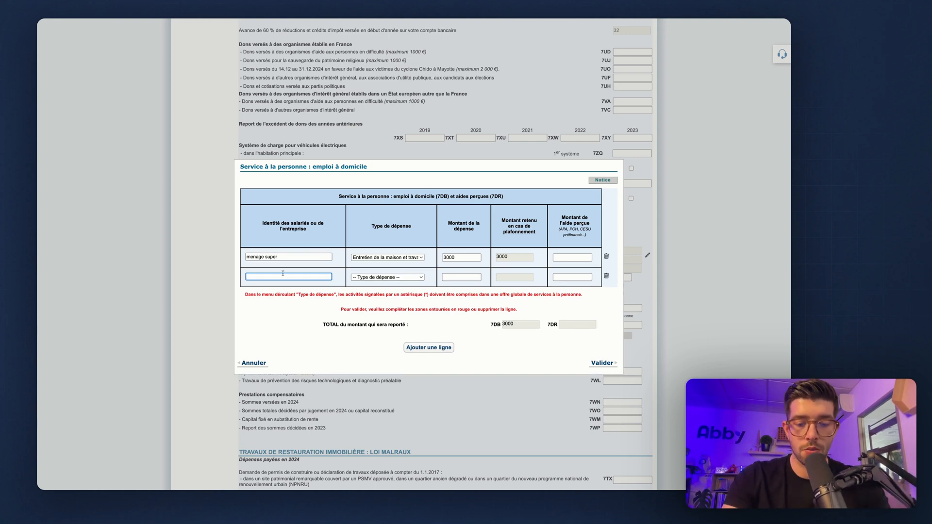
pyautogui.write('max')
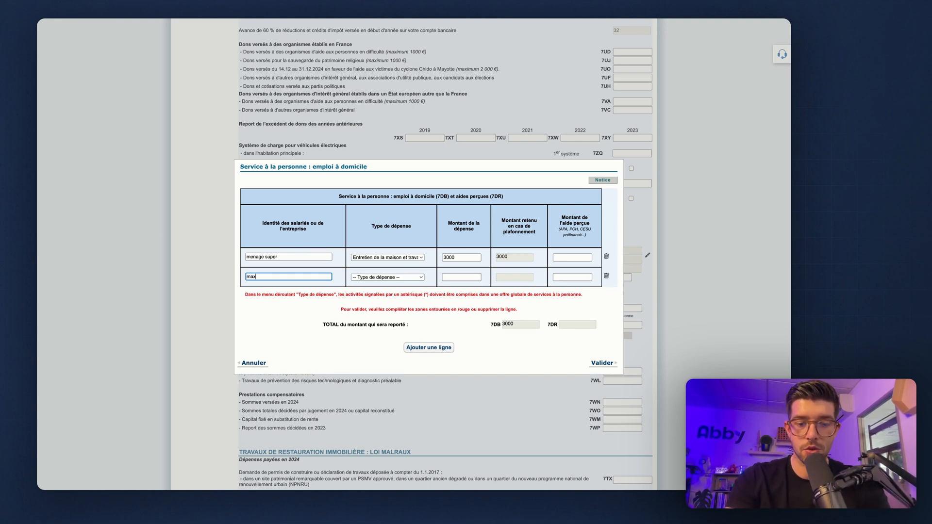
pyautogui.write('i super br')
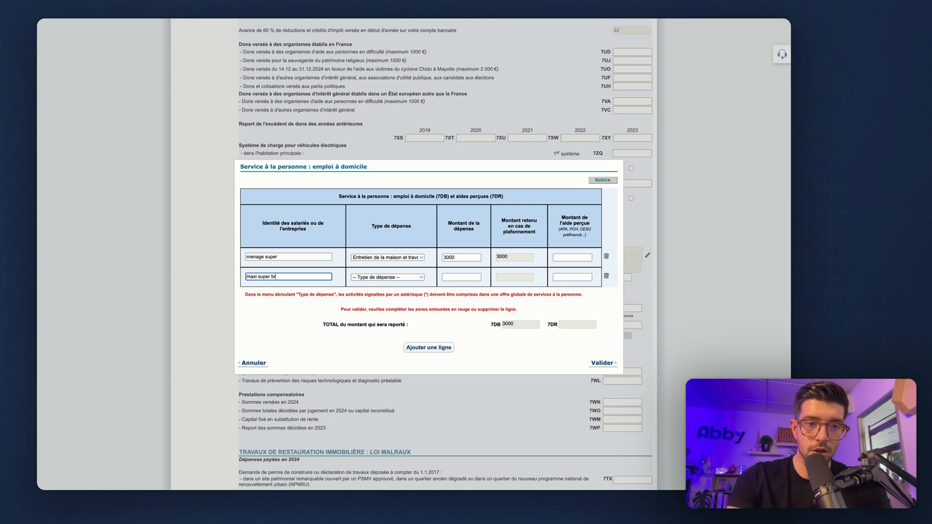
pyautogui.write('icolage')
pyautogui.press('Tab')
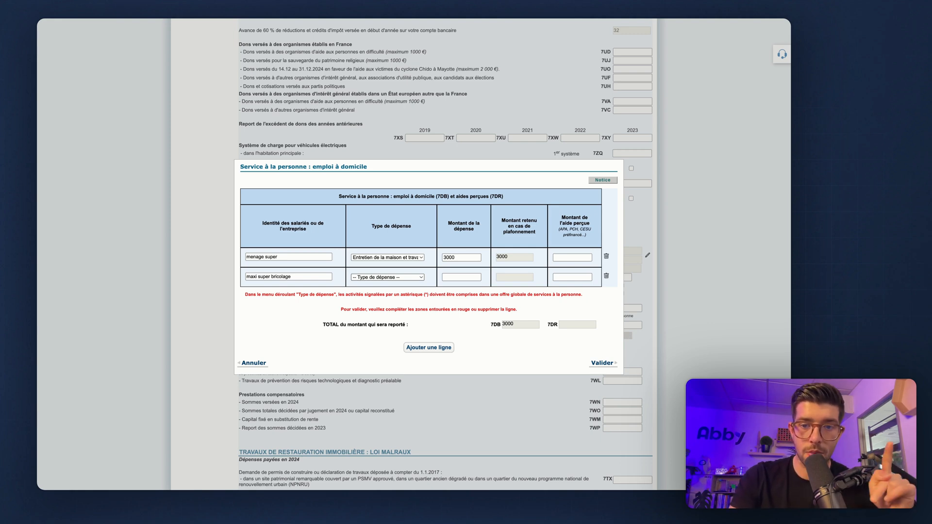
pyautogui.click(394, 260)
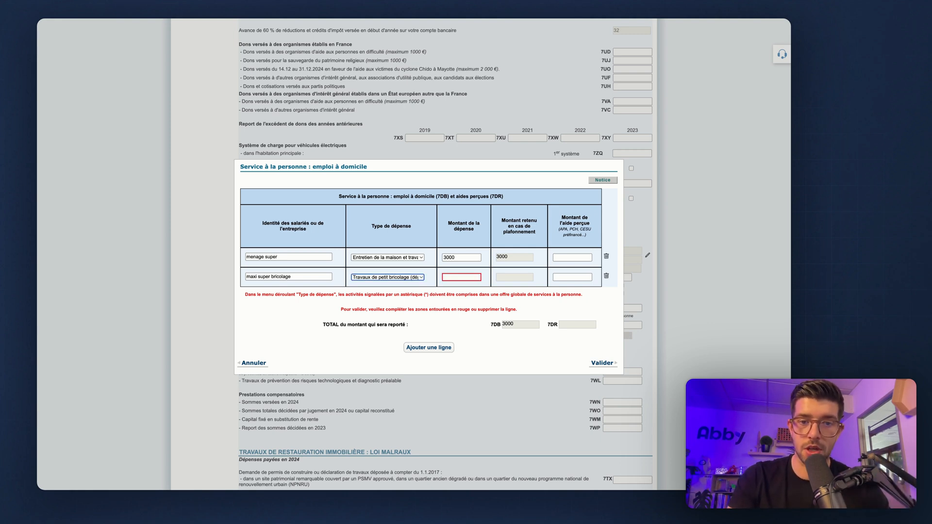
pyautogui.click(448, 278)
pyautogui.write('10000')
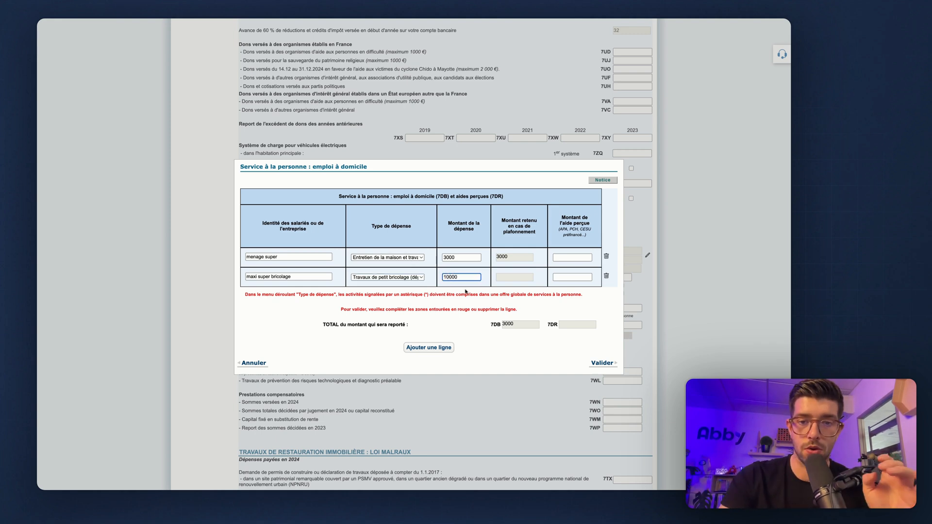
pyautogui.click(477, 294)
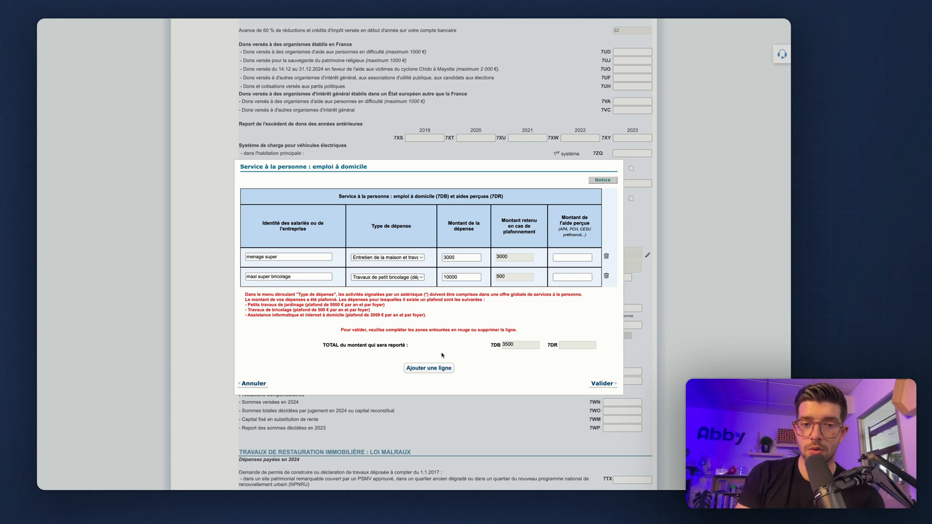
# - Add a third expense line for "informatique génial" with type Assistance informatique, expense amount 2500 and aid received 500
pyautogui.click(438, 369)
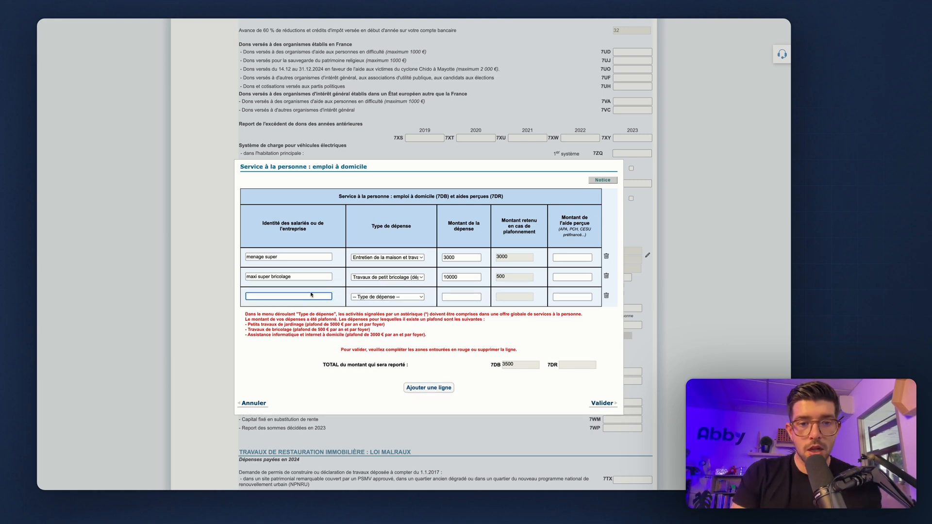
pyautogui.write('informat')
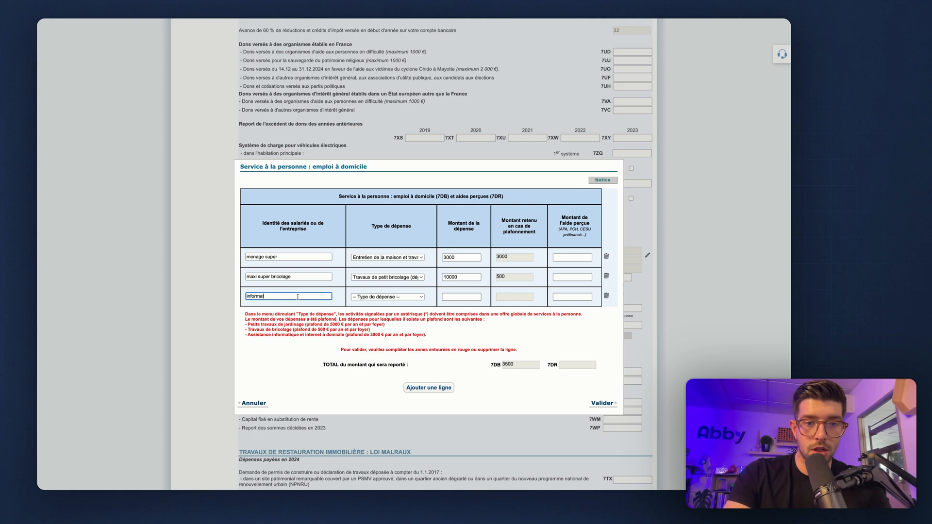
pyautogui.write('ique génia')
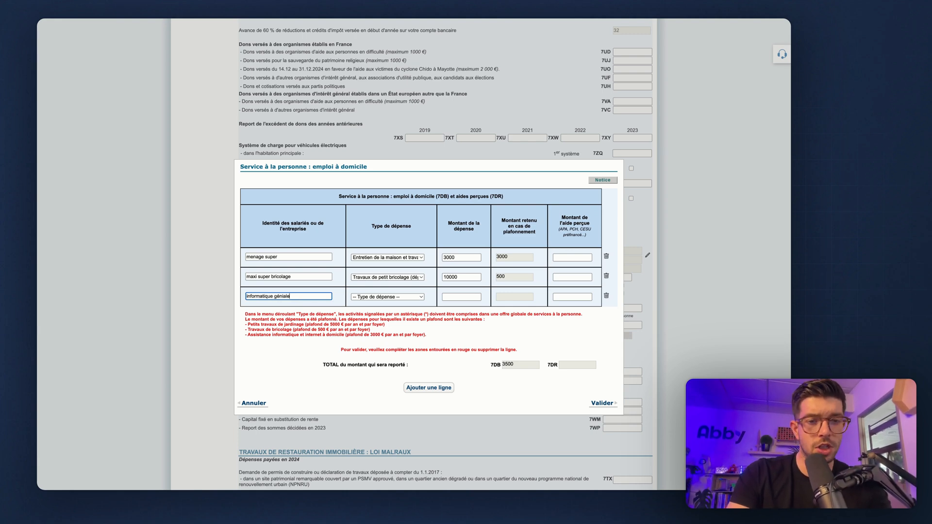
pyautogui.write('le')
pyautogui.press('BackSpace')
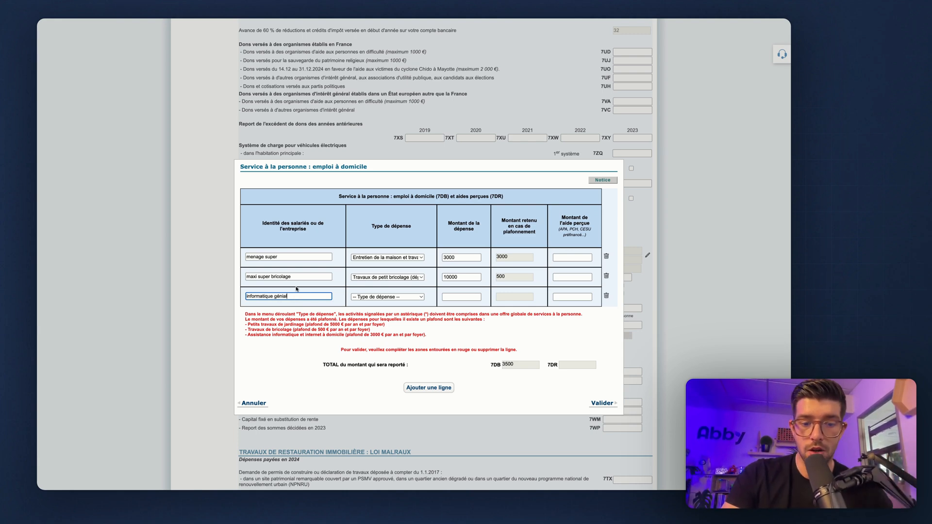
pyautogui.click(369, 298)
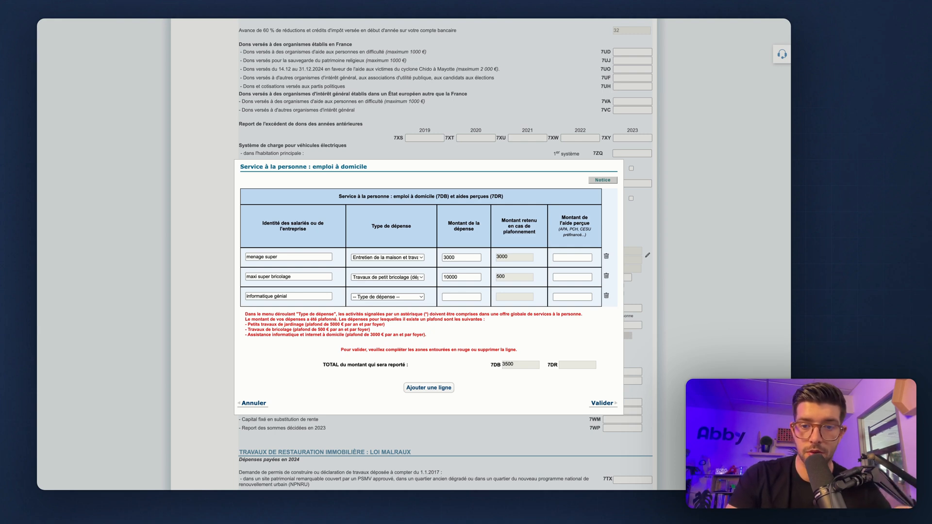
pyautogui.press('Return')
pyautogui.click(461, 297)
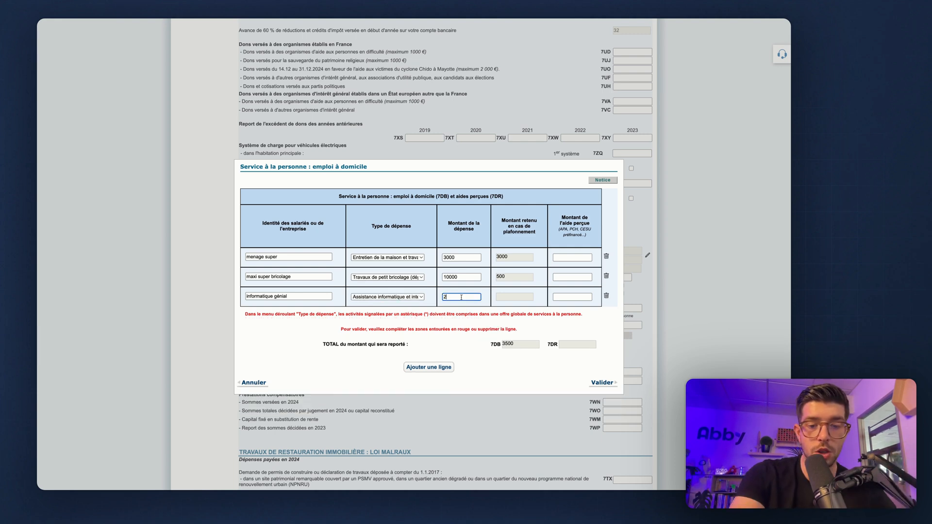
pyautogui.write('2500')
pyautogui.click(542, 309)
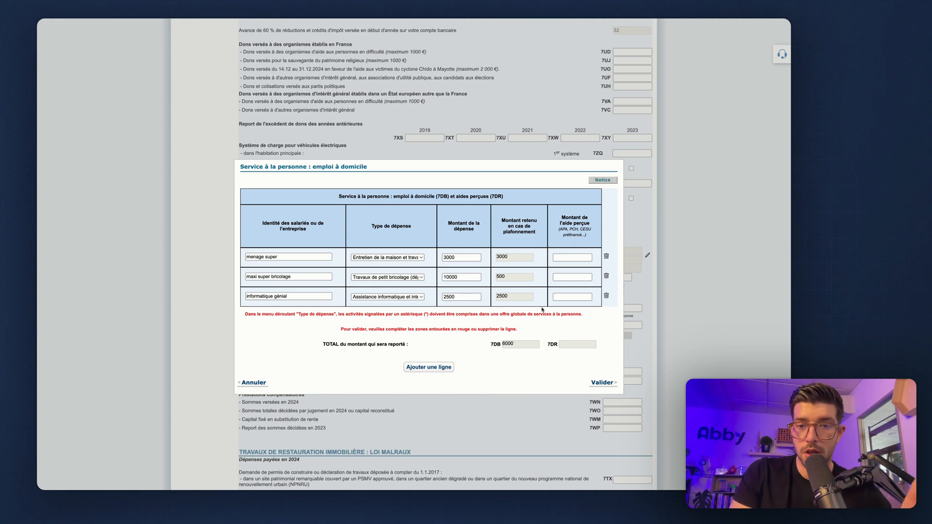
pyautogui.click(565, 297)
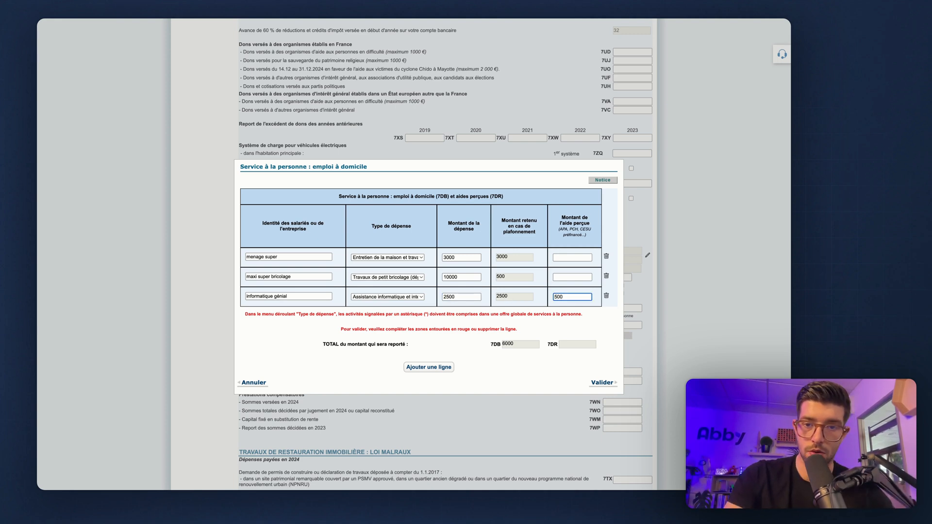
# - Validate the home-employment expense details and declare a first-time direct employment of a home employee in 2024 (7DQ)
pyautogui.click(572, 312)
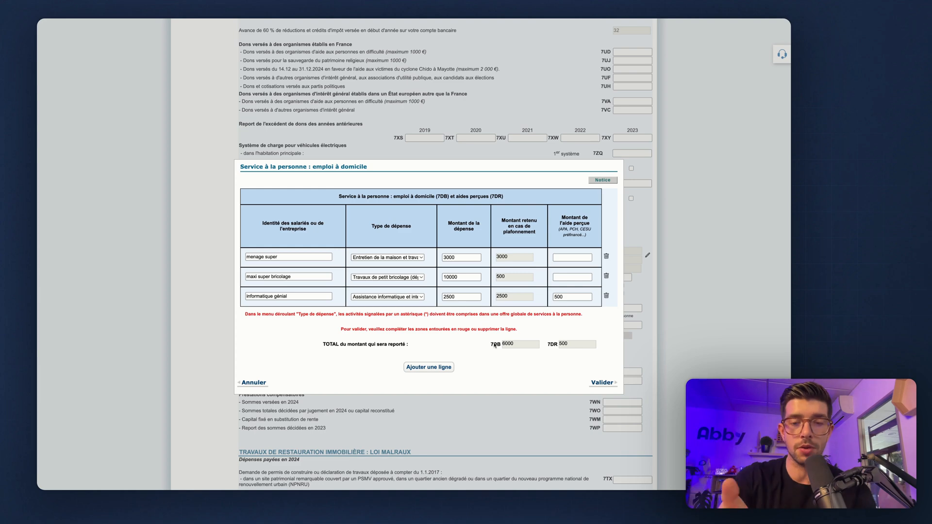
pyautogui.click(603, 382)
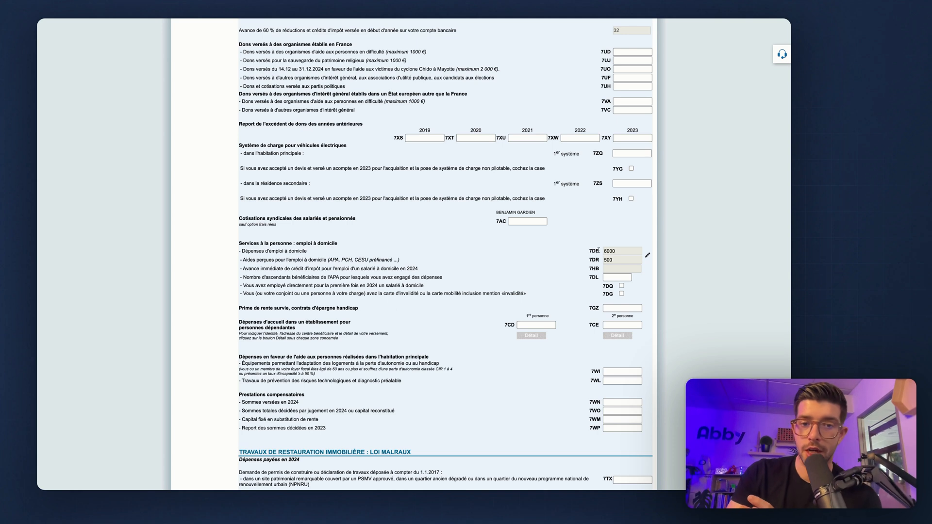
pyautogui.click(621, 286)
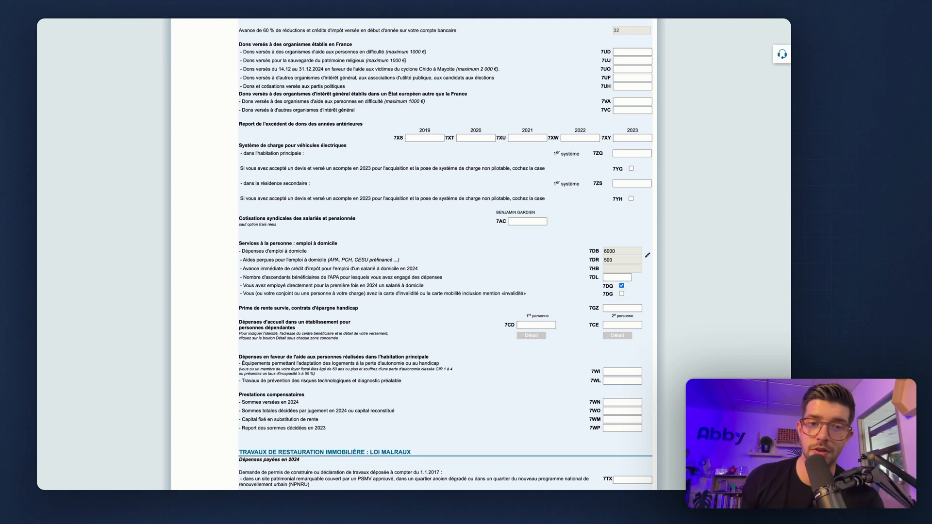
# - Proceed to the declaration summary and examine the home-employment lines, the estimated net tax after credits and the refund amount
pyautogui.scroll(-3, 447, 252)
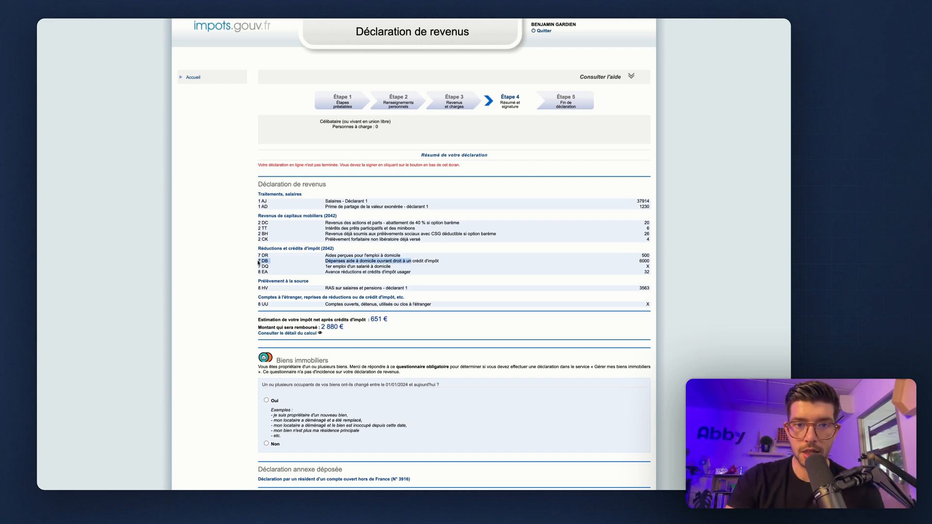
pyautogui.doubleClick(636, 264)
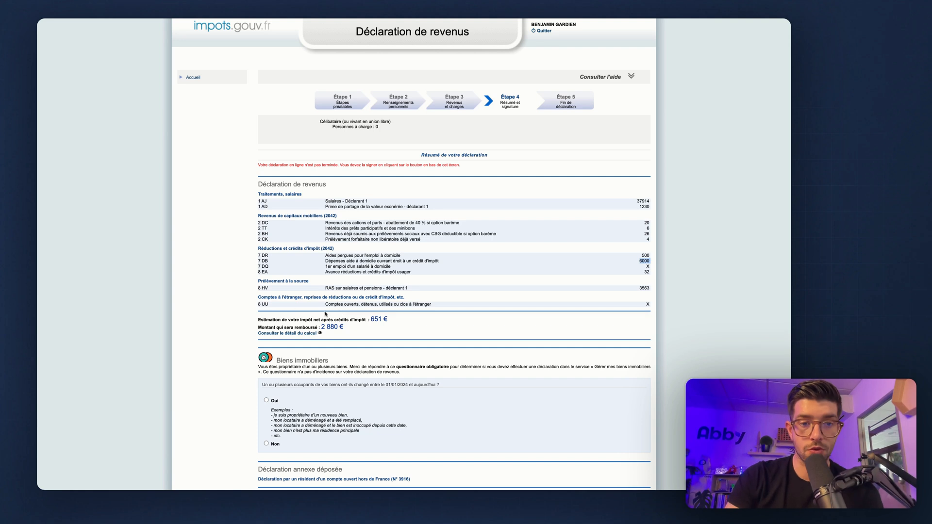
pyautogui.moveTo(260, 320); pyautogui.dragTo(388, 320)
pyautogui.click(393, 323)
pyautogui.click(389, 320)
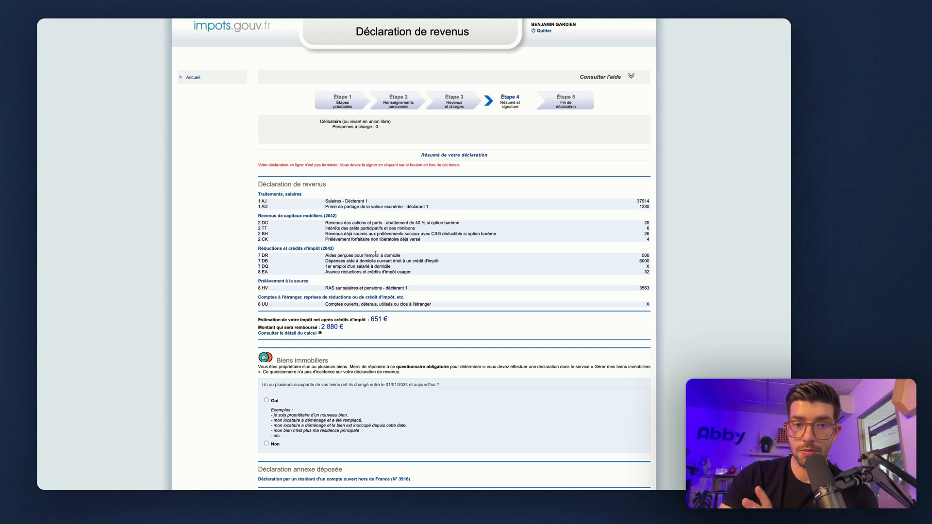
pyautogui.scroll(-1, 579, 321)
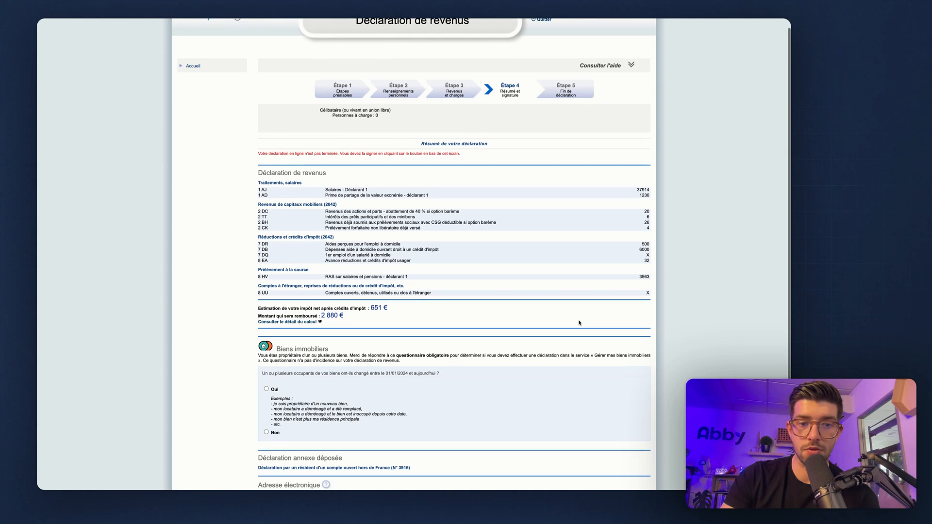
pyautogui.scroll(1, 578, 321)
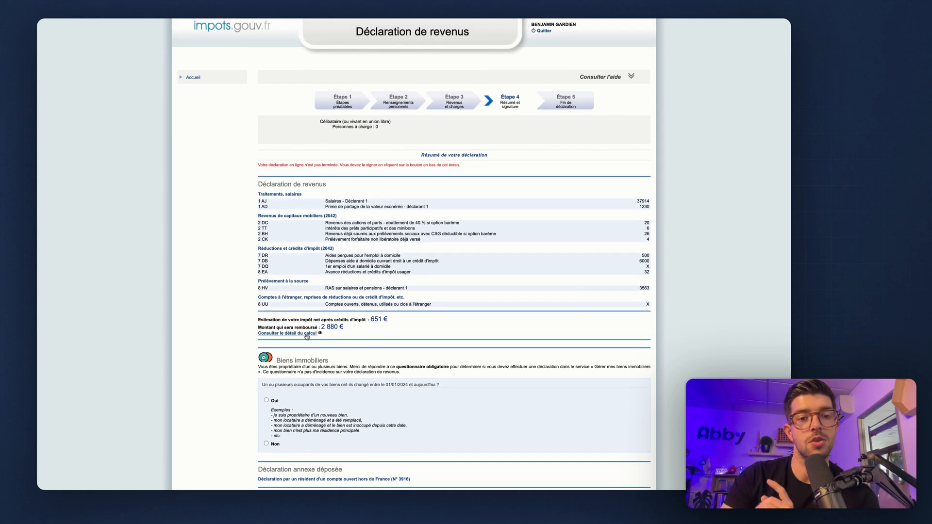